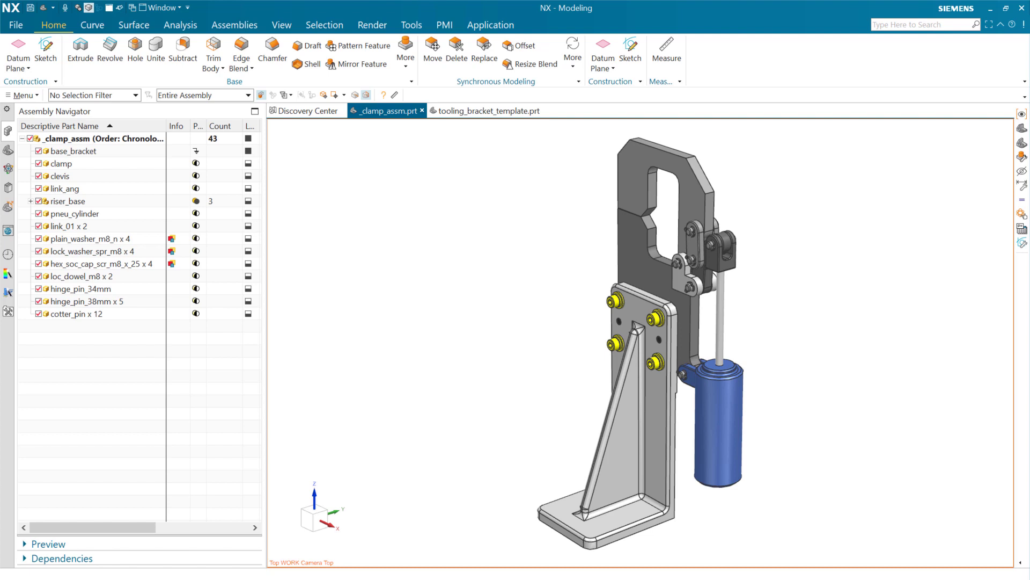
# Step: Try the clamp's opening motion by dynamically moving the cylinder rod with Move Component, discarding the changes
pyautogui.moveTo(855, 209); pyautogui.dragTo(876, 202, button='middle')
pyautogui.scroll(5, 683, 257)
pyautogui.keyDown('shift'); pyautogui.moveTo(837, 233); pyautogui.dragTo(823, 315, button='middle'); pyautogui.keyUp('shift')
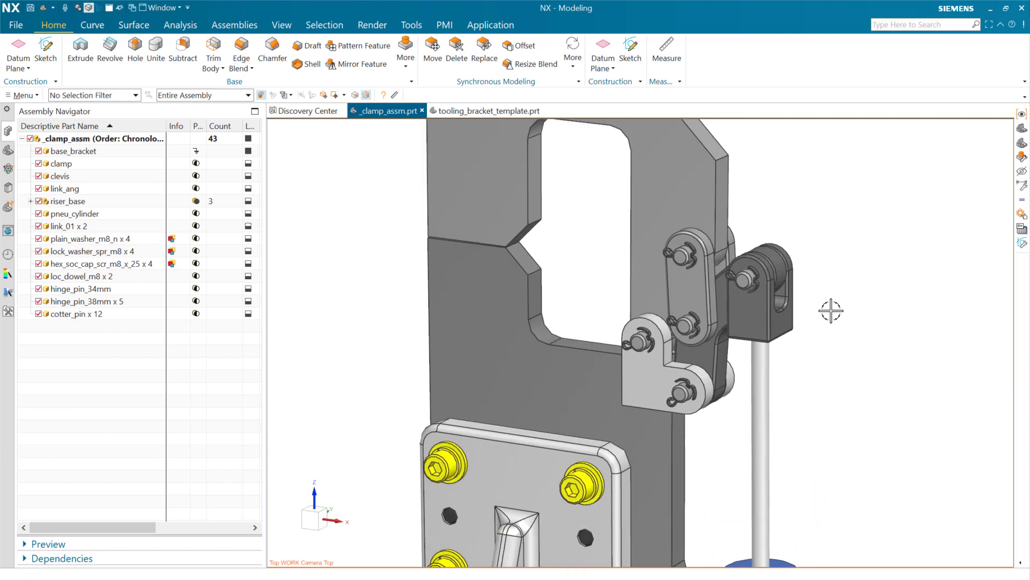
pyautogui.scroll(1, 826, 307)
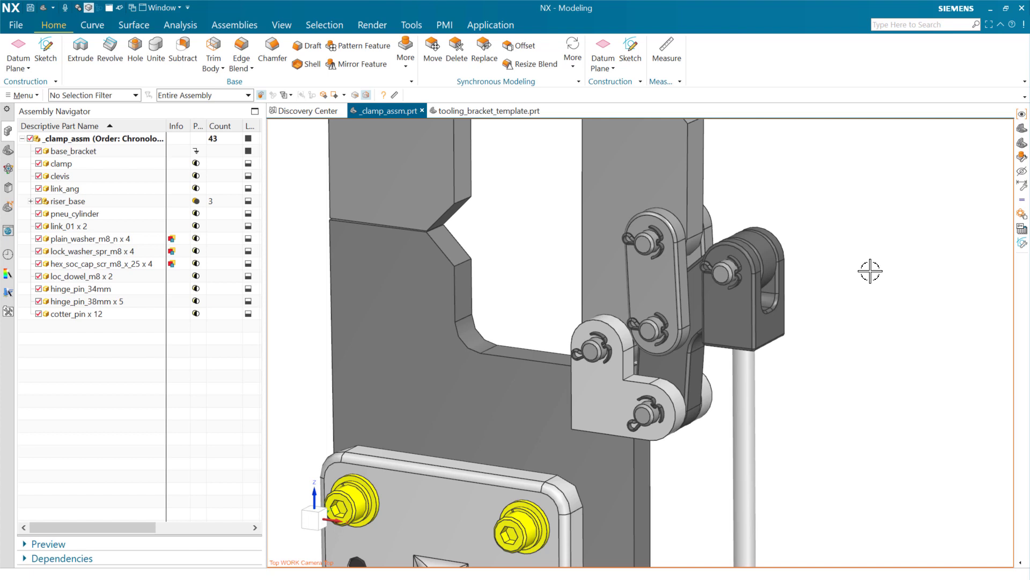
pyautogui.moveTo(867, 274); pyautogui.dragTo(906, 308, button='middle')
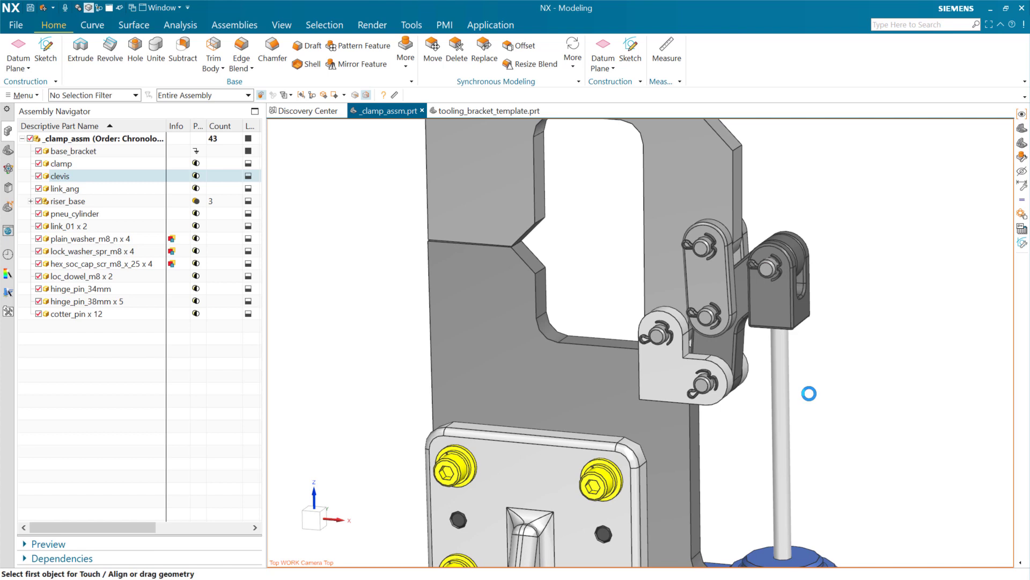
pyautogui.hotkey('ctrl', 't')
pyautogui.click(781, 406)
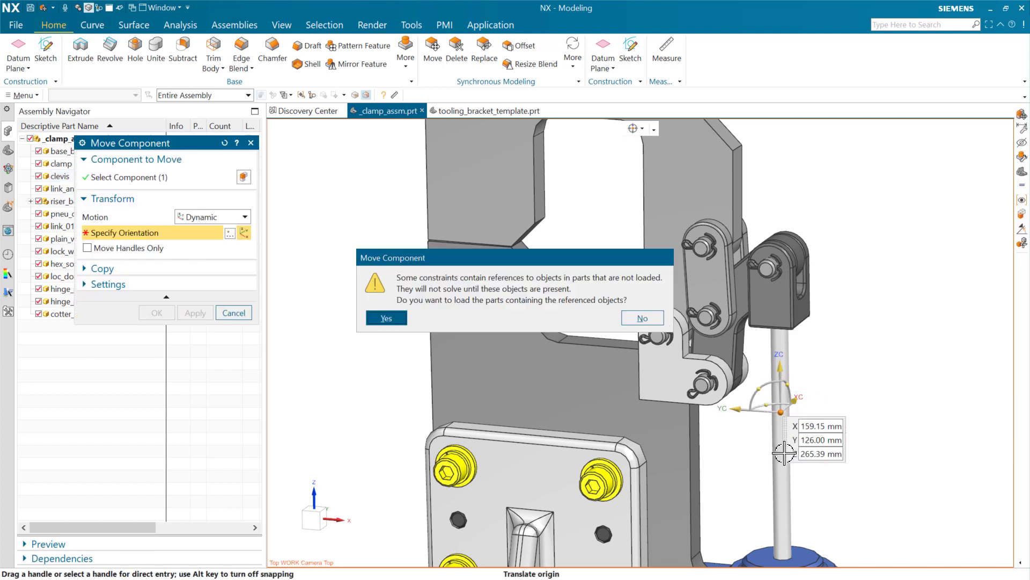
pyautogui.click(378, 319)
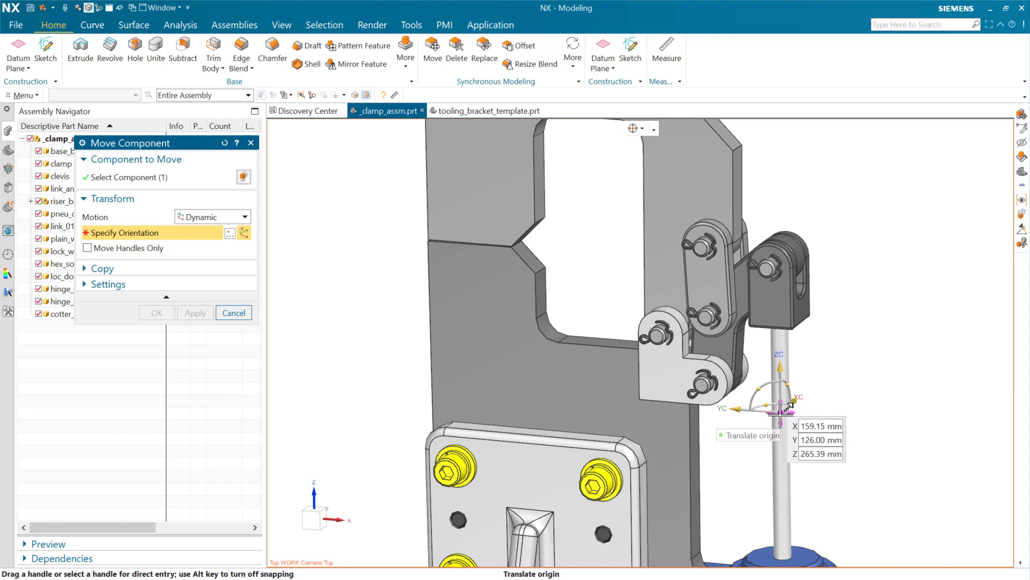
pyautogui.moveTo(781, 412); pyautogui.dragTo(790, 439)
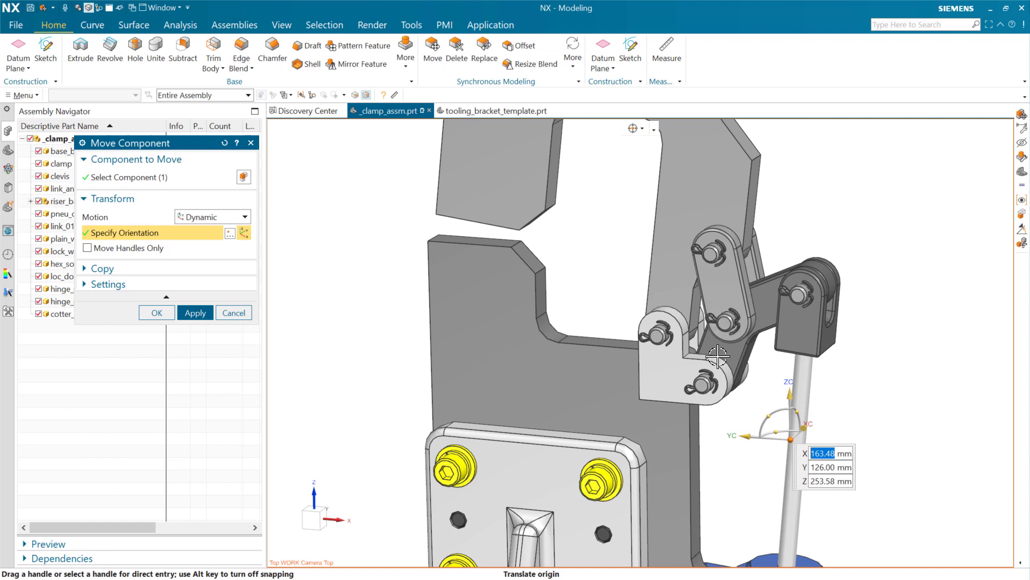
pyautogui.moveTo(790, 439); pyautogui.dragTo(812, 472)
pyautogui.click(234, 313)
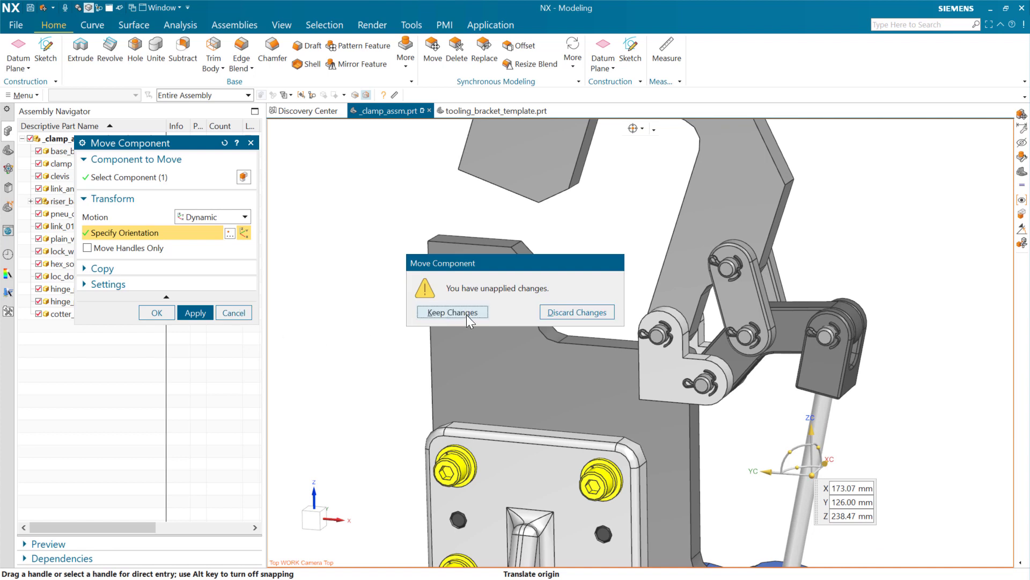
pyautogui.click(576, 313)
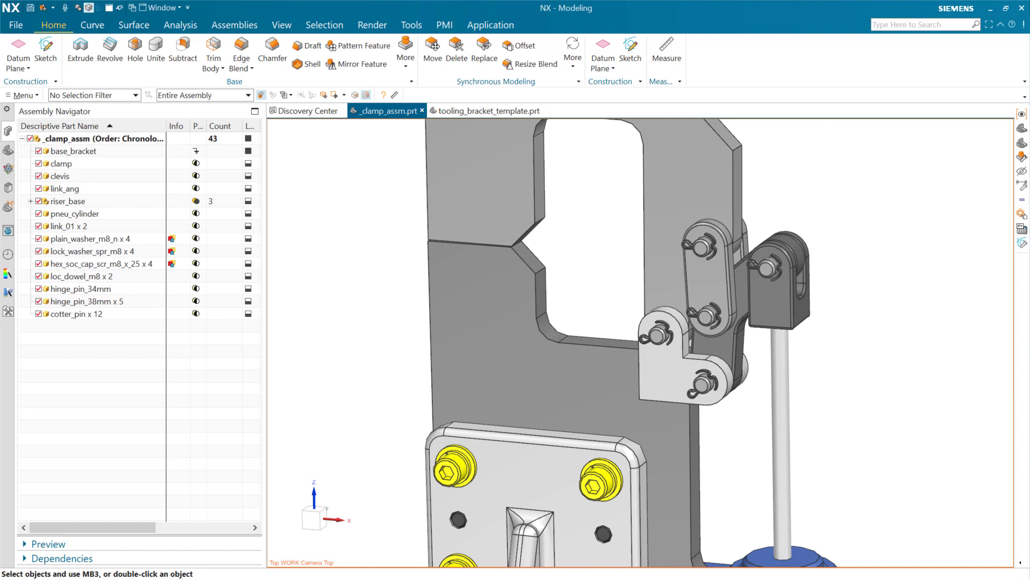
# Step: Switch to the tooling_bracket_template part and open its reusable component parameters for editing
pyautogui.scroll(-4, 881, 214)
pyautogui.moveTo(867, 333); pyautogui.dragTo(883, 290, button='middle')
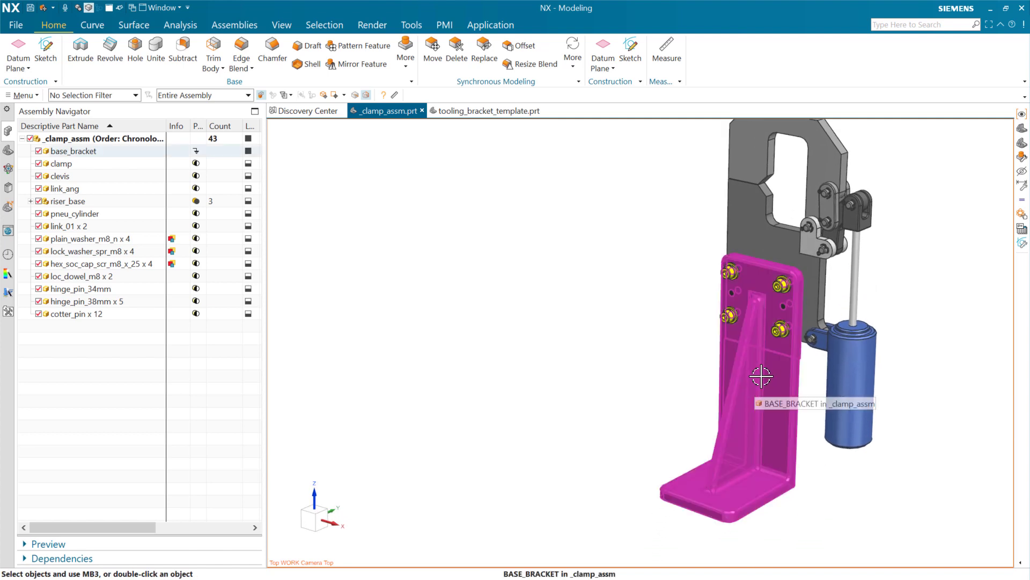
pyautogui.moveTo(766, 370); pyautogui.dragTo(571, 332, button='middle')
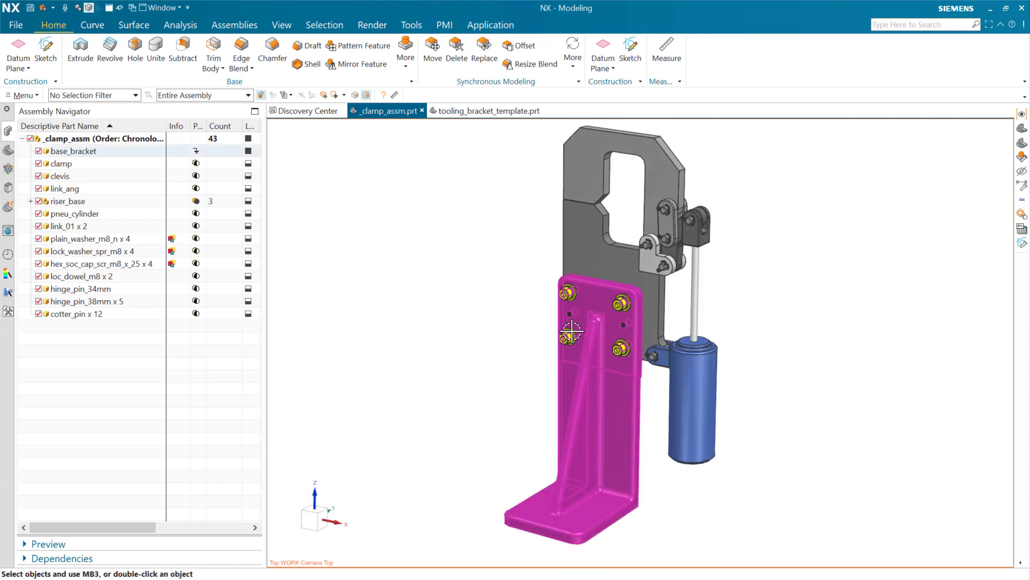
pyautogui.click(486, 111)
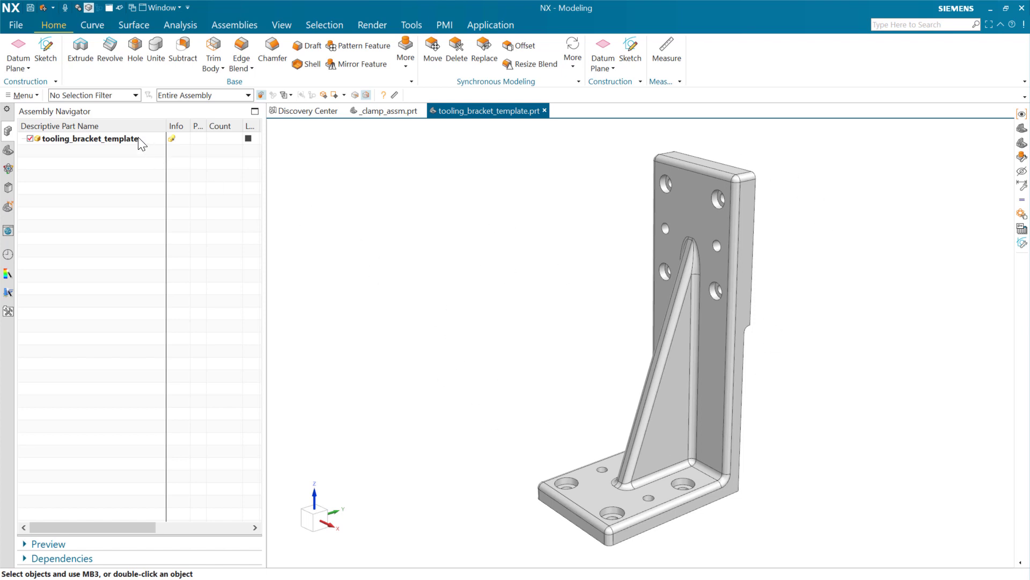
pyautogui.moveTo(174, 142)
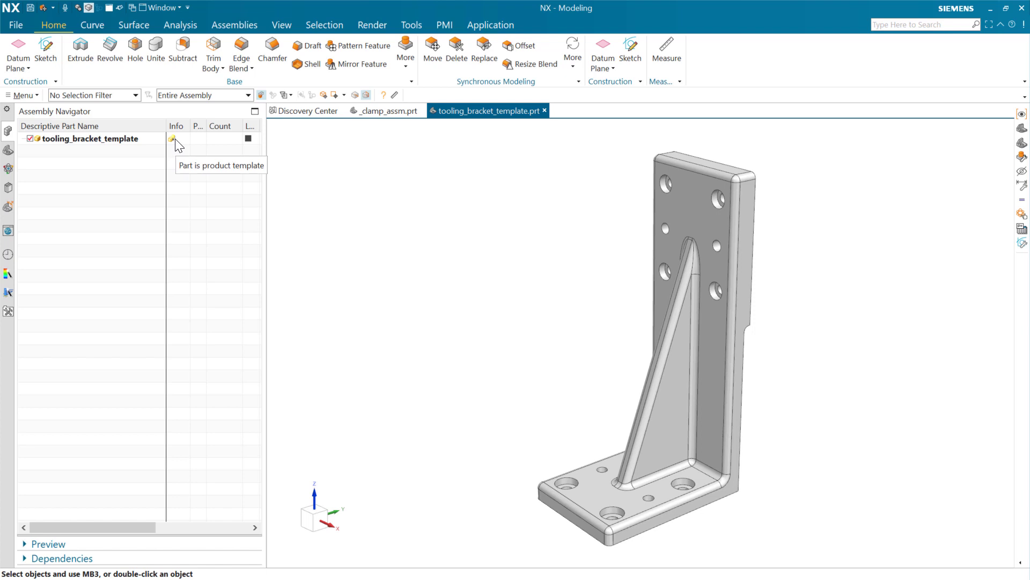
pyautogui.rightClick(151, 135)
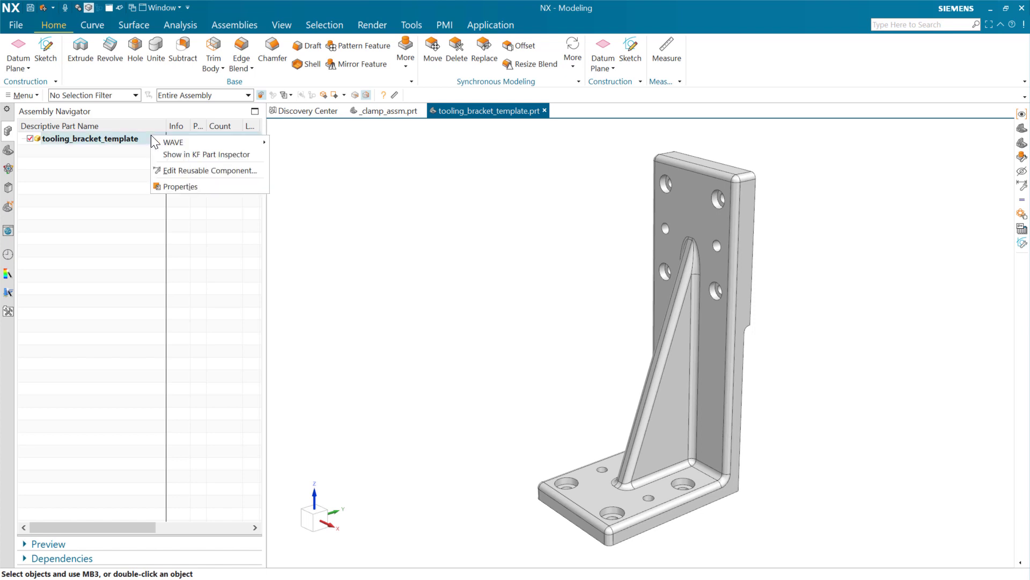
pyautogui.click(203, 172)
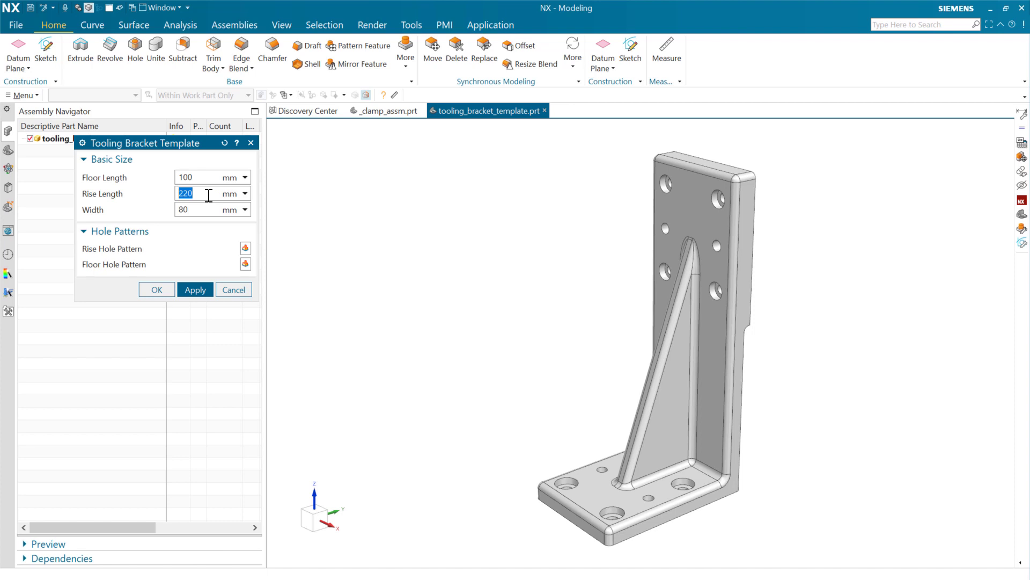
# Step: Try rise lengths of 150 mm and 280 mm on the bracket template
pyautogui.write('0')
pyautogui.press('Return')
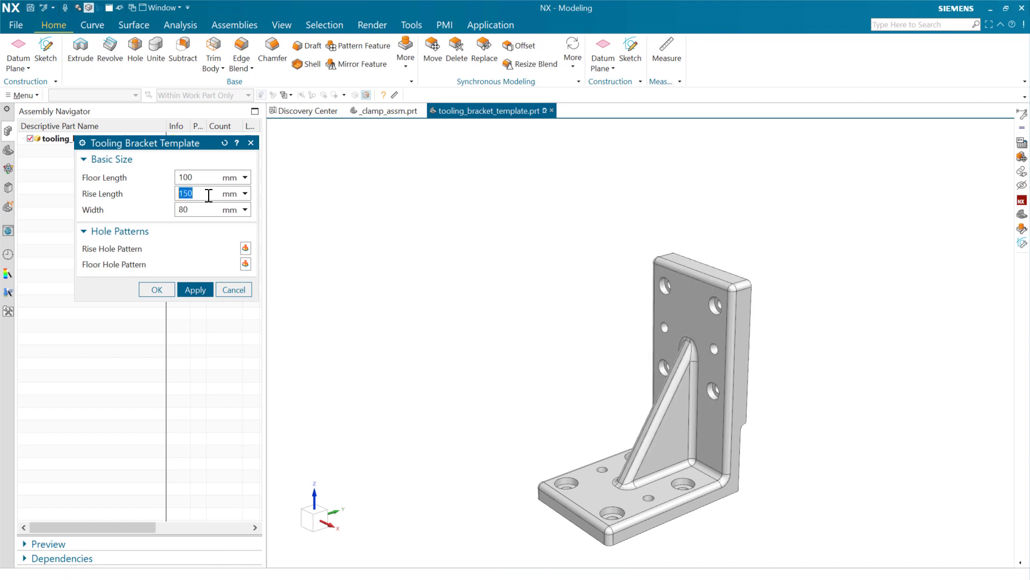
pyautogui.write('280')
pyautogui.press('Return')
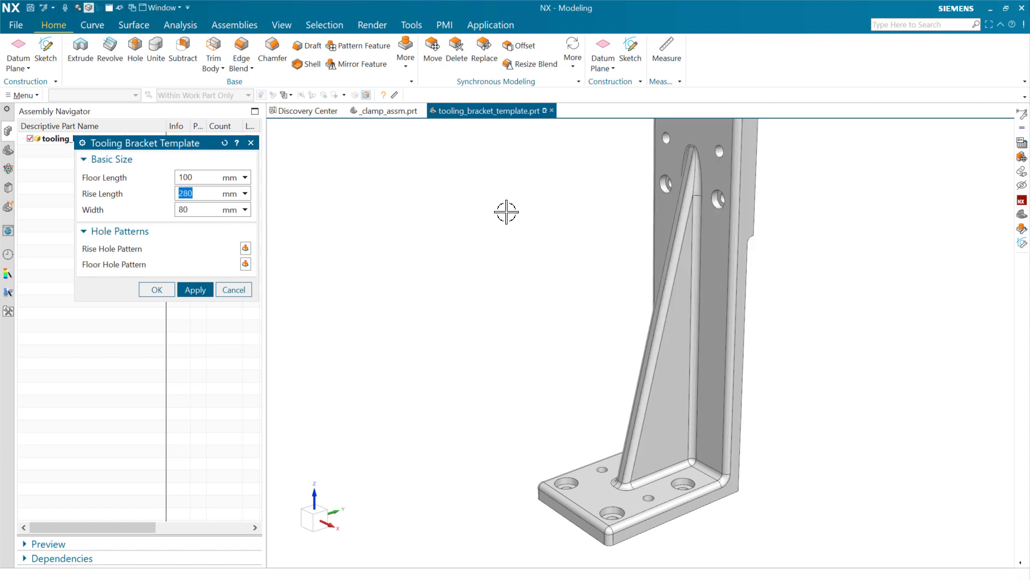
# Step: Set the bracket's rise length to 200 mm and accept the template parameters
pyautogui.scroll(-3, 529, 245)
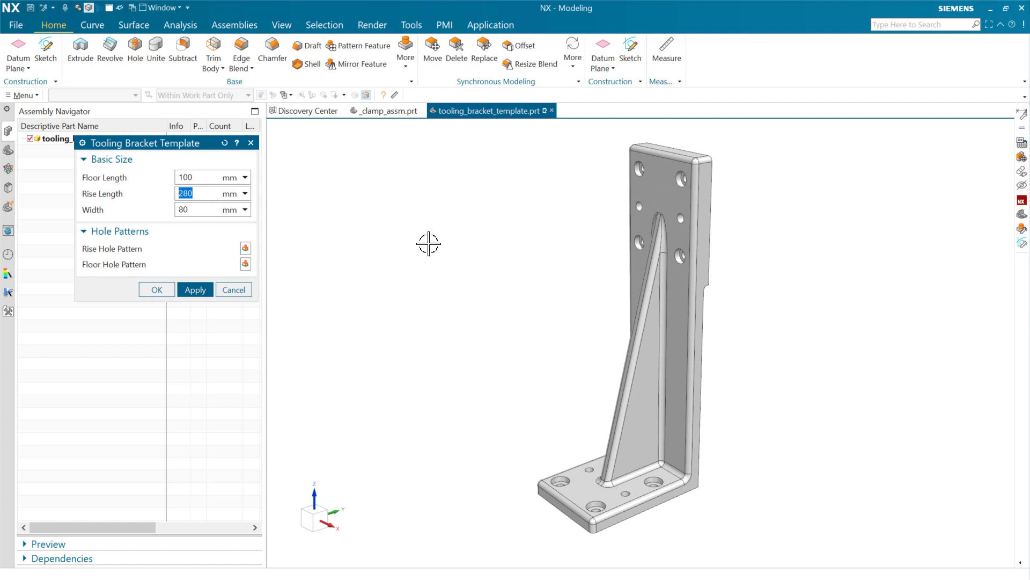
pyautogui.press('Return')
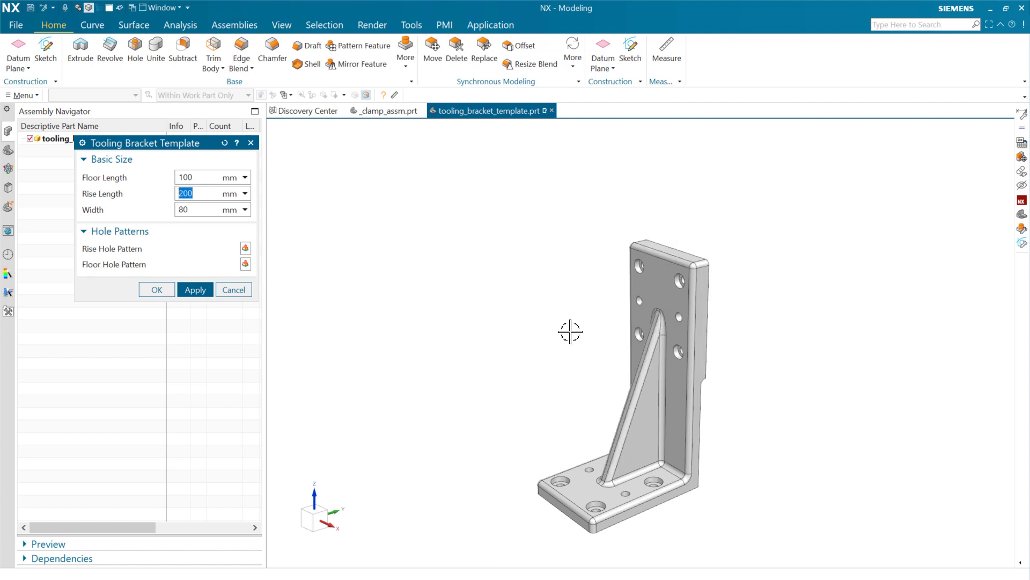
pyautogui.moveTo(557, 352); pyautogui.dragTo(552, 295, button='middle')
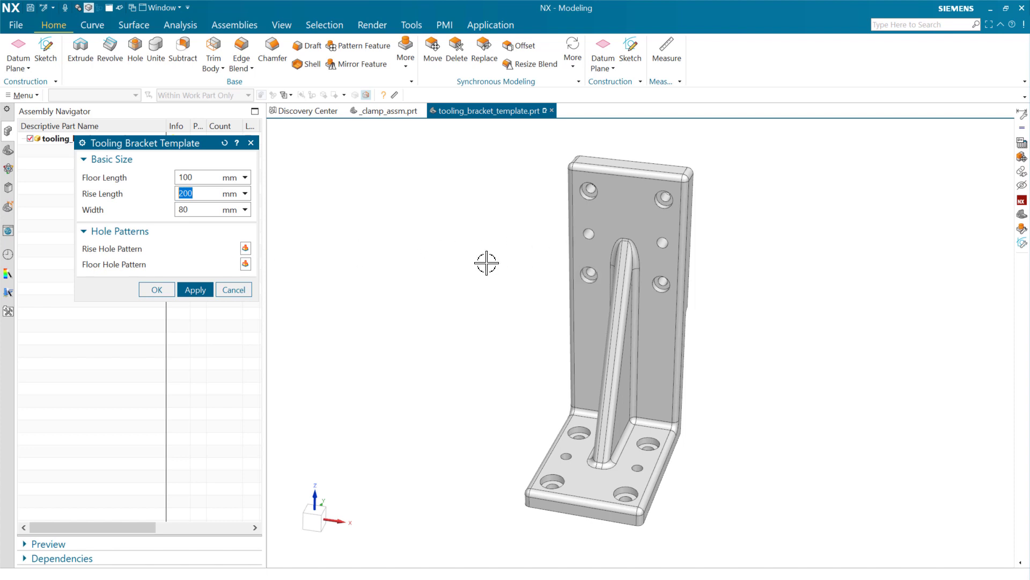
pyautogui.click(145, 284)
# Step: Edit the bracket hole pattern on the vertical rise, setting its standard SHCS size to M8
pyautogui.click(8, 149)
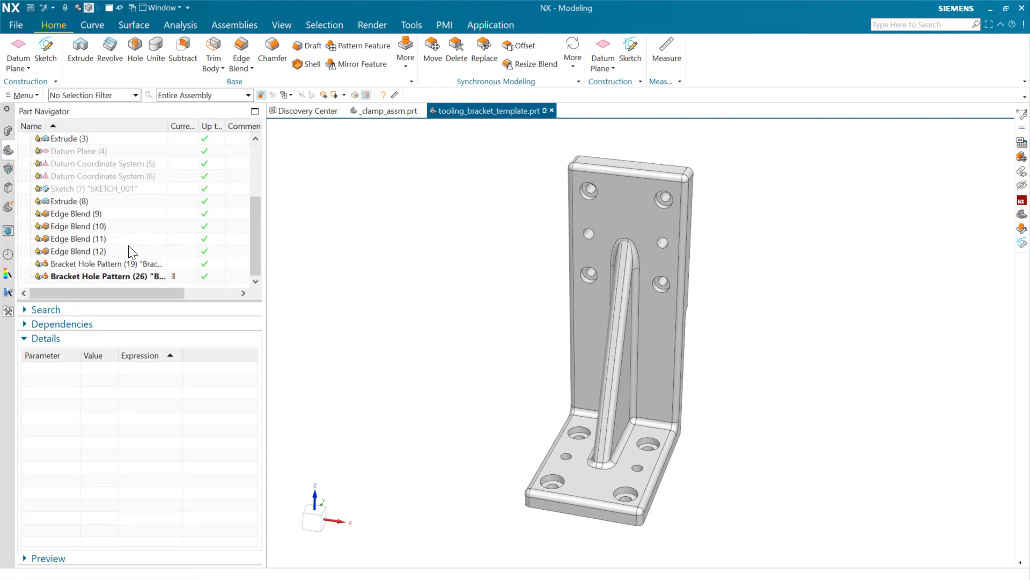
pyautogui.click(133, 263)
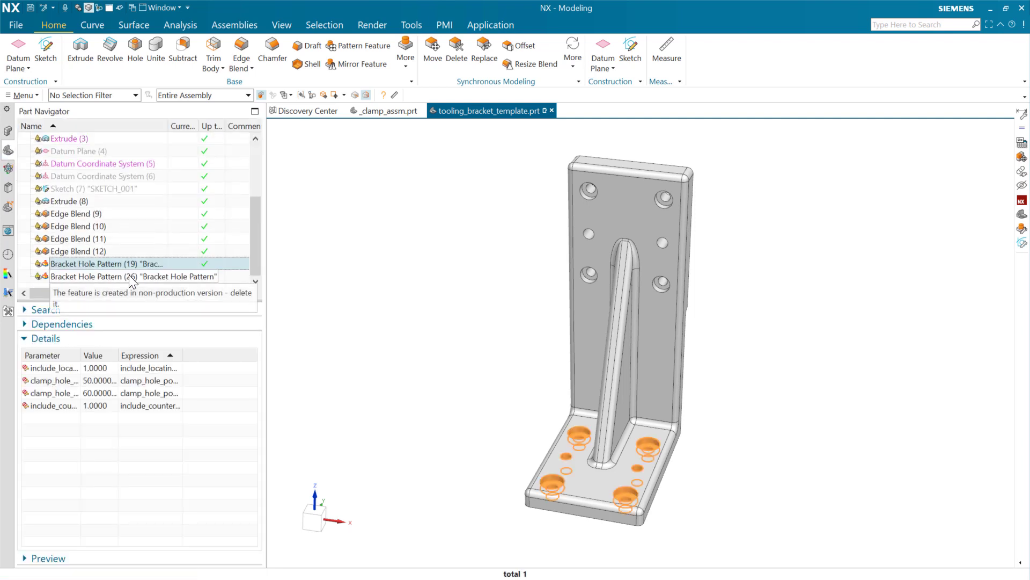
pyautogui.click(134, 276)
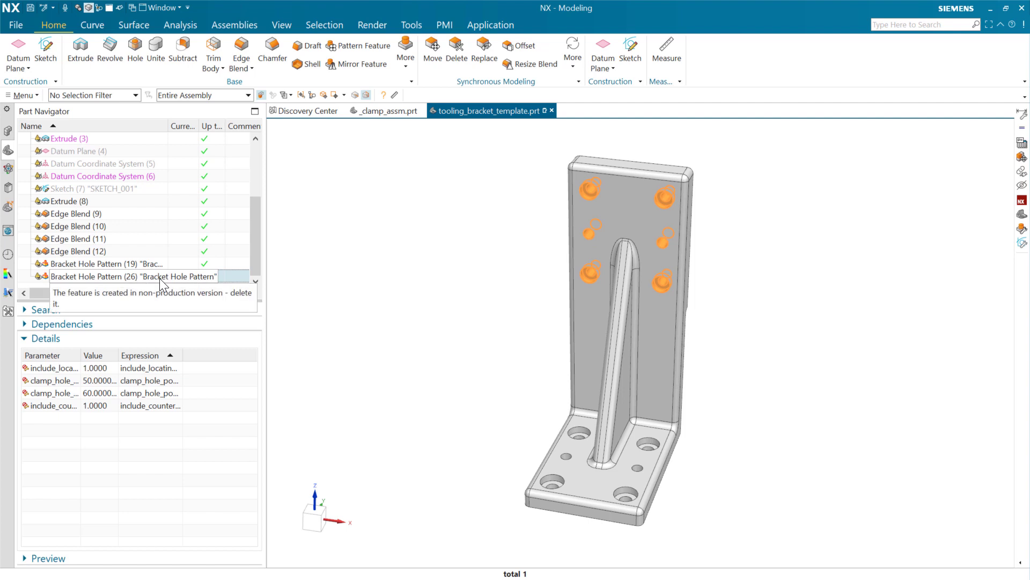
pyautogui.doubleClick(159, 277)
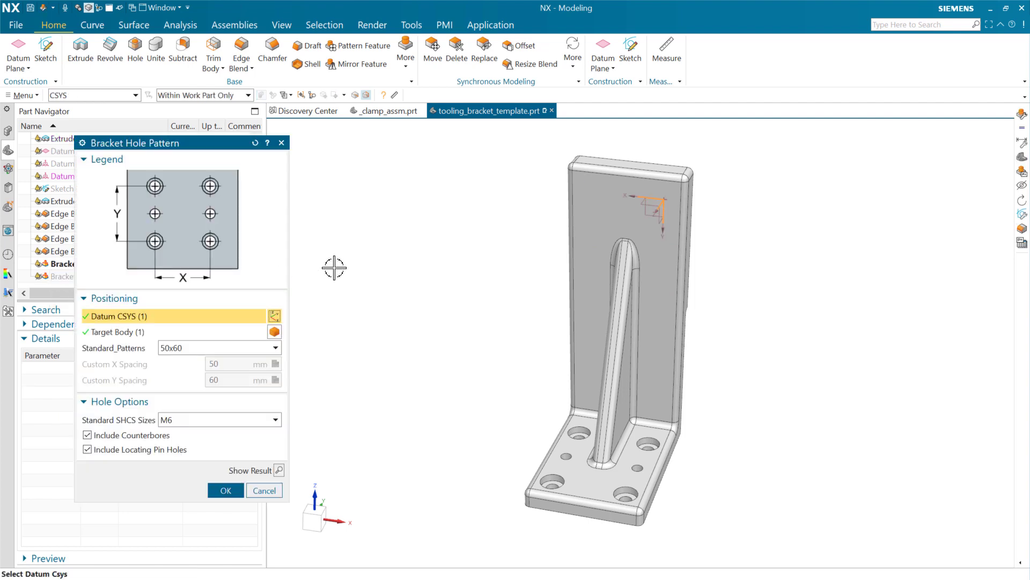
pyautogui.moveTo(212, 142); pyautogui.dragTo(404, 141)
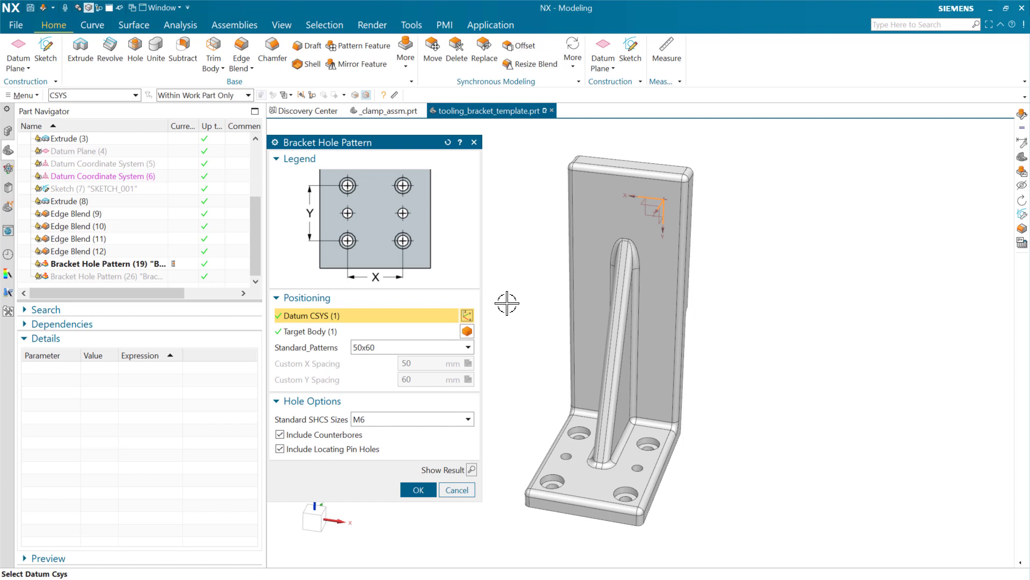
pyautogui.click(394, 348)
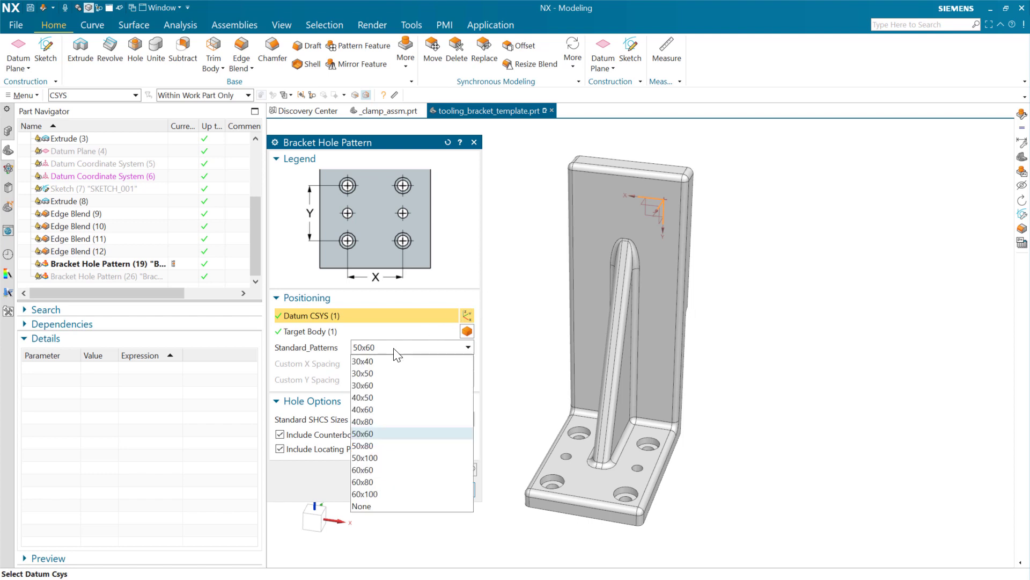
pyautogui.click(394, 349)
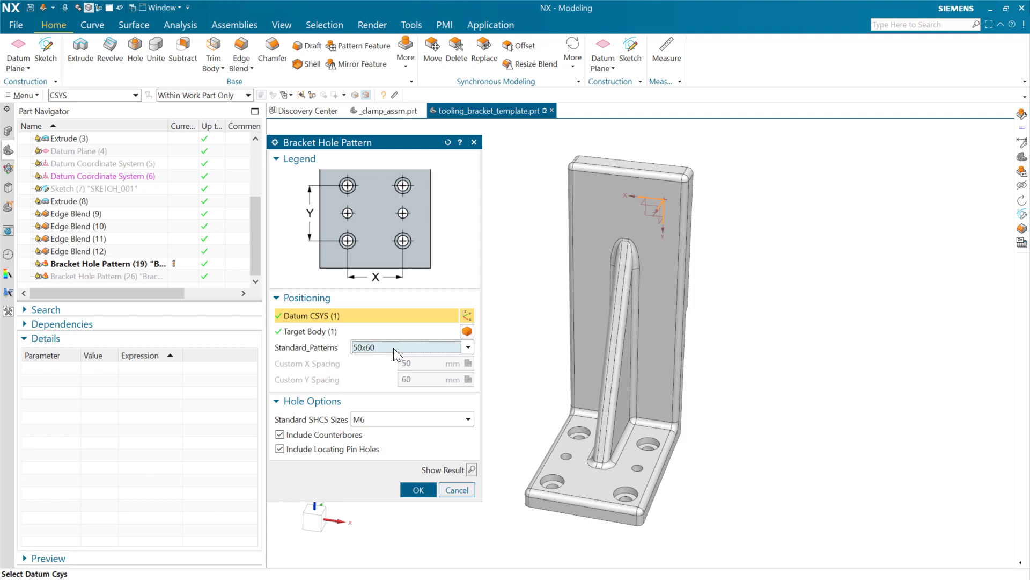
pyautogui.click(380, 421)
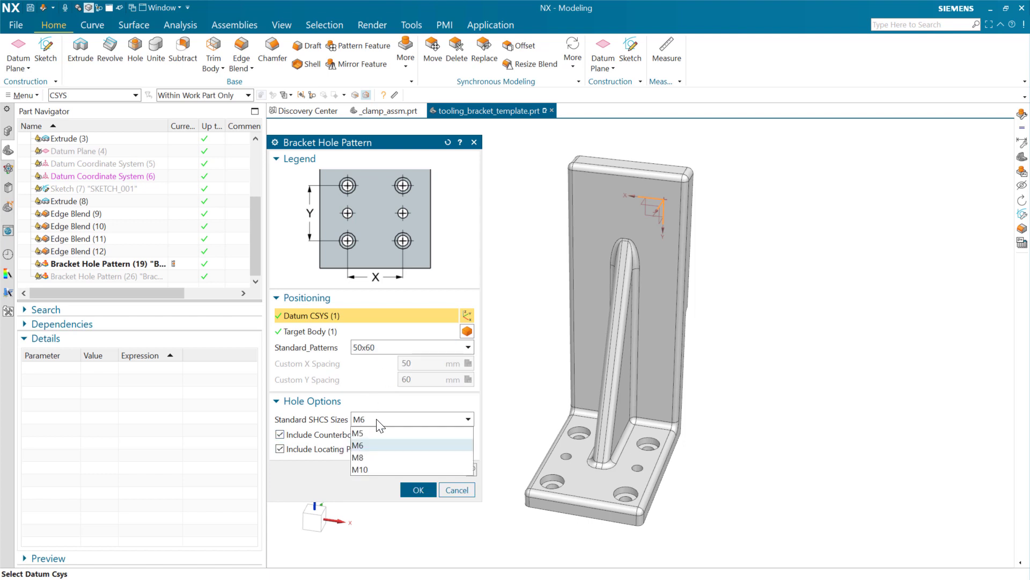
pyautogui.click(374, 457)
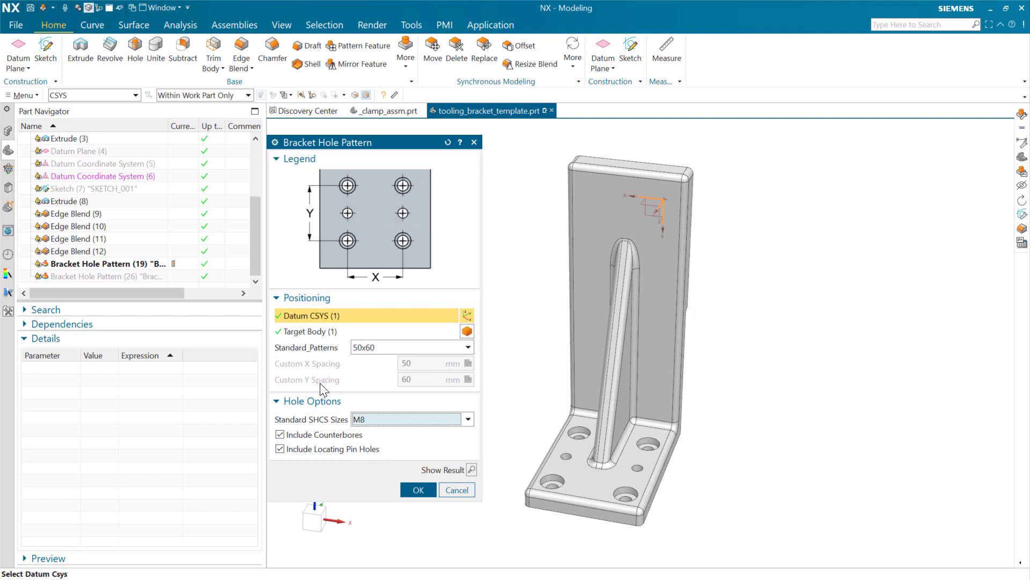
# Step: Toggle the counterbore and locating pin hole options off and back on, and accept the rise hole pattern edit
pyautogui.click(316, 435)
pyautogui.click(316, 437)
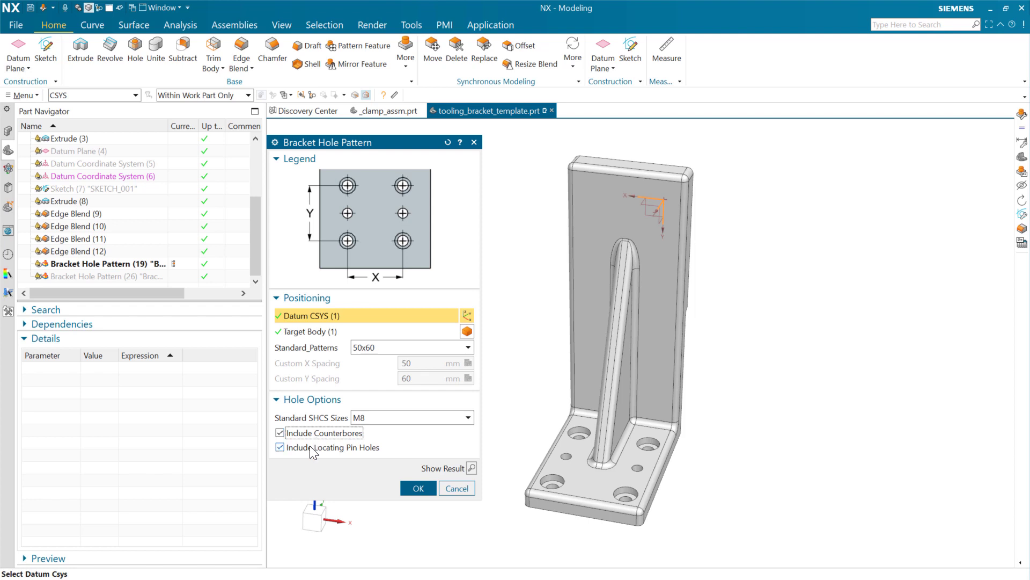
pyautogui.click(311, 447)
pyautogui.click(312, 450)
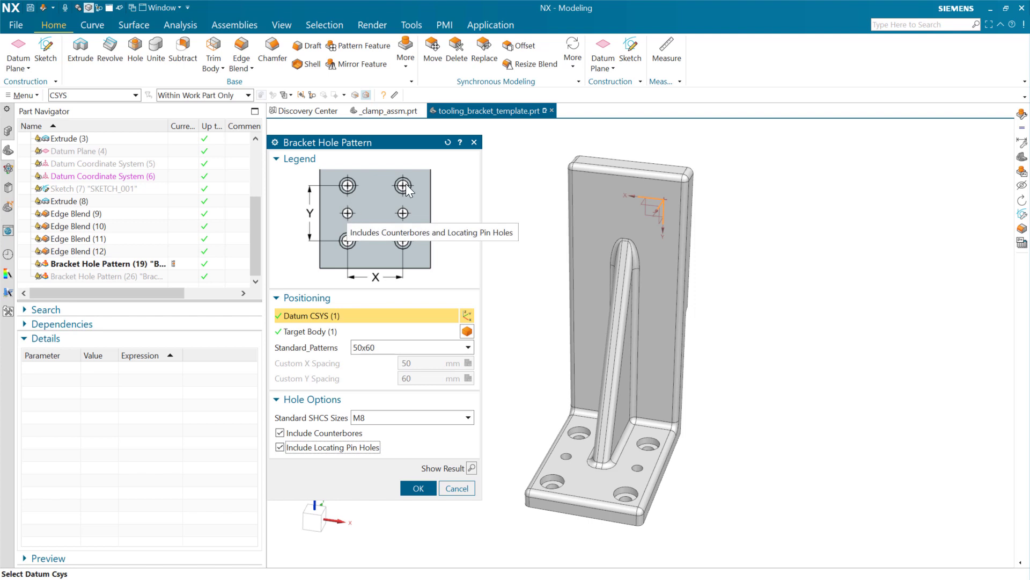
pyautogui.click(320, 445)
pyautogui.click(319, 446)
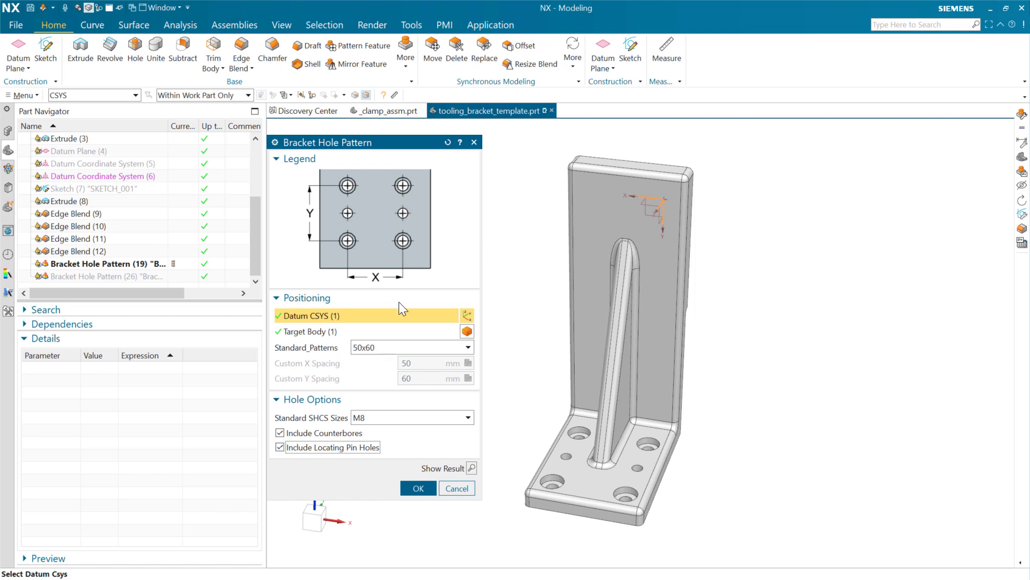
pyautogui.click(418, 488)
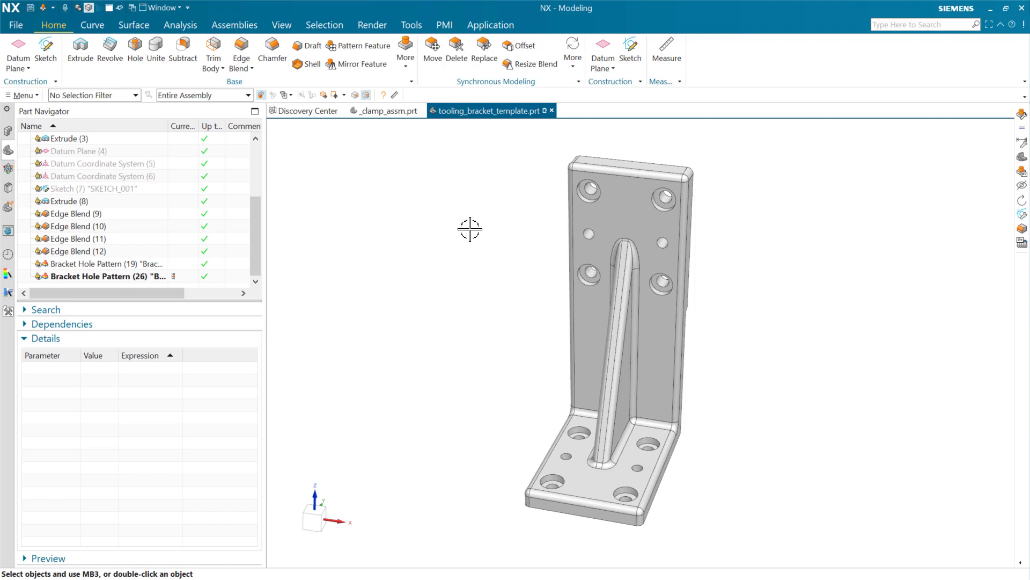
# Step: Edit the tooling bracket template as a reusable component and remove the counterbores from its rise hole pattern
pyautogui.click(8, 130)
pyautogui.rightClick(99, 138)
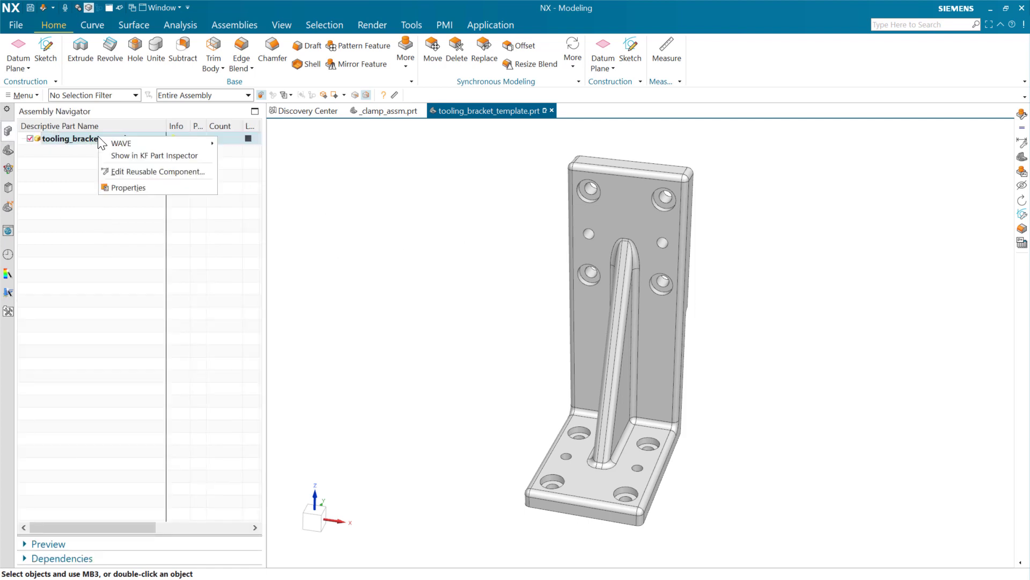
pyautogui.click(150, 171)
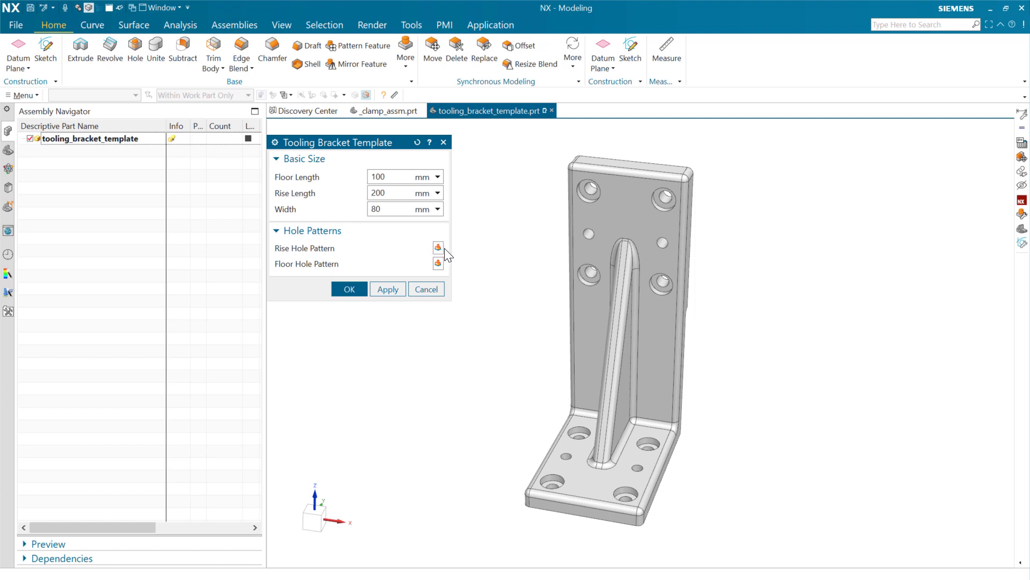
pyautogui.click(440, 248)
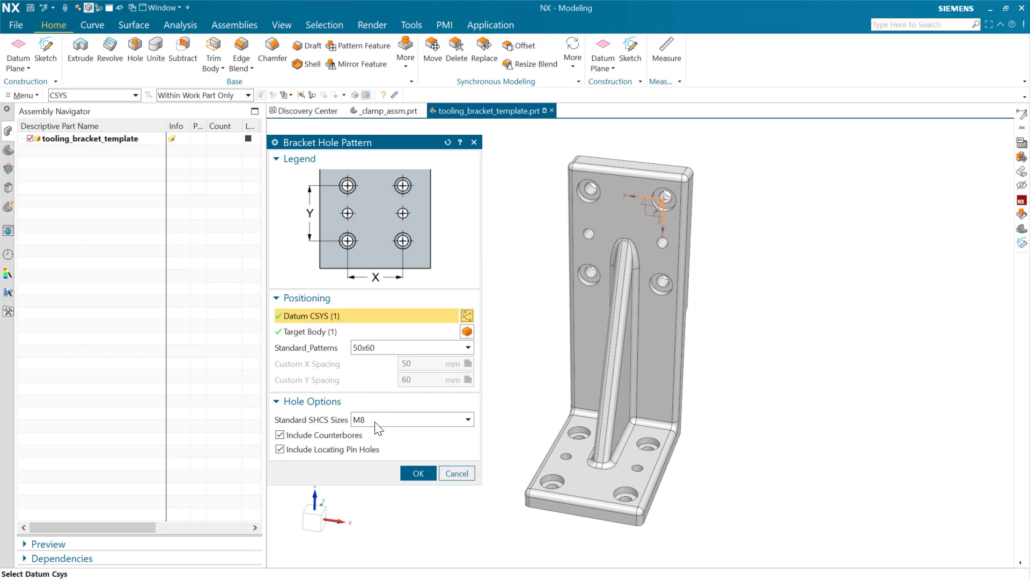
pyautogui.click(348, 433)
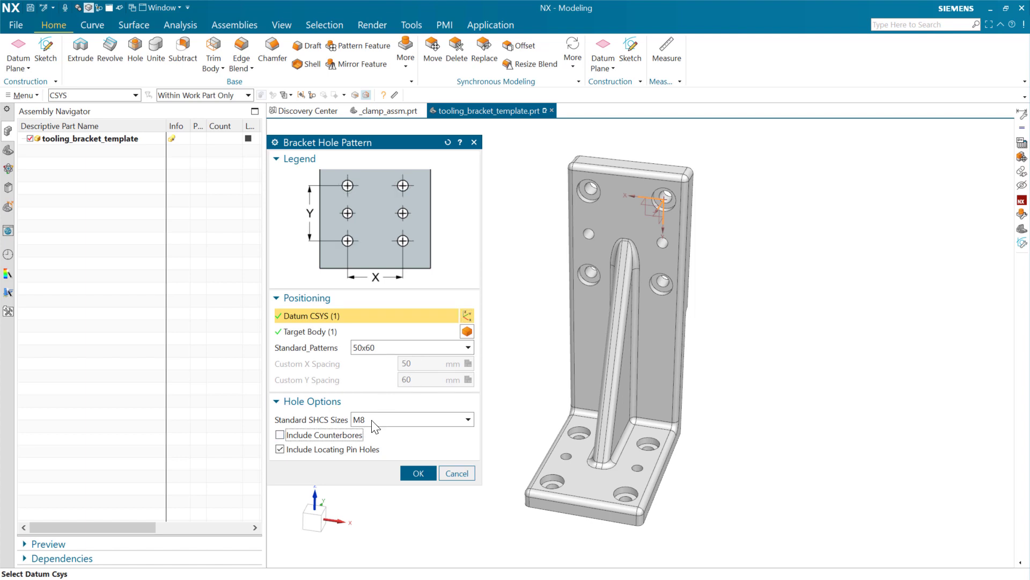
pyautogui.click(420, 473)
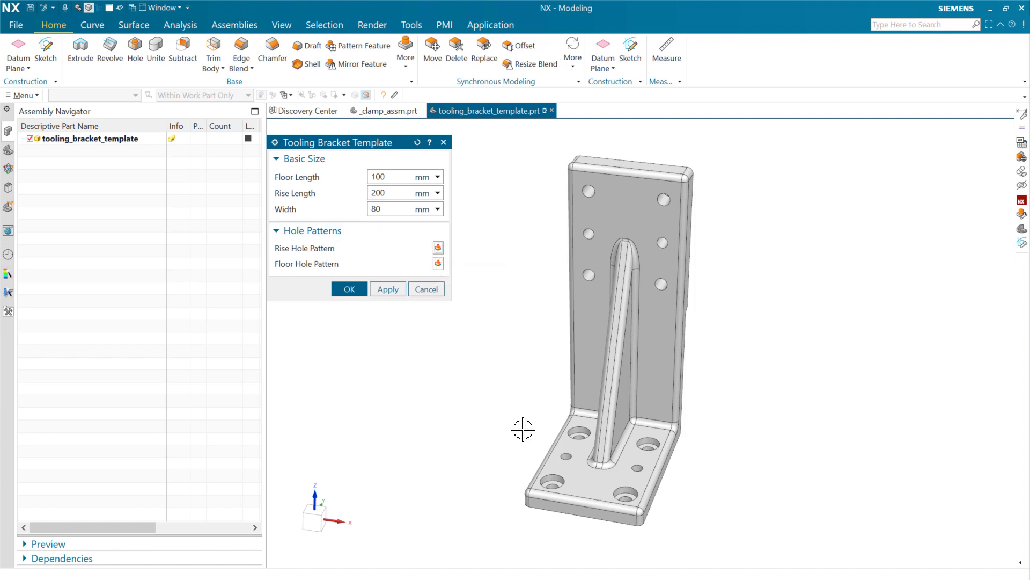
# Step: Edit the floor hole pattern without locating pin holes or counterbores, with the standard SHCS size set to M5
pyautogui.click(437, 263)
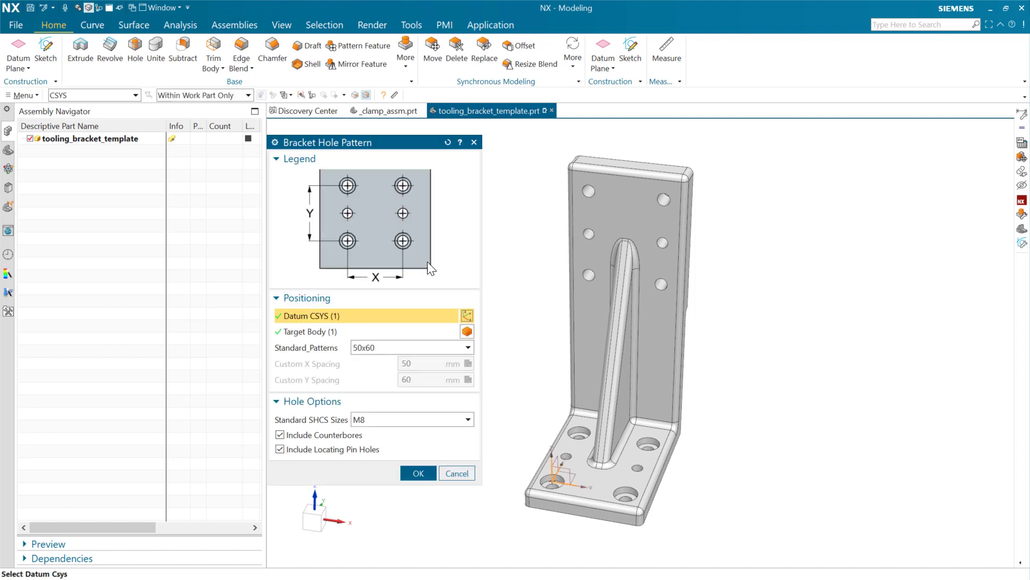
pyautogui.click(340, 449)
pyautogui.click(346, 434)
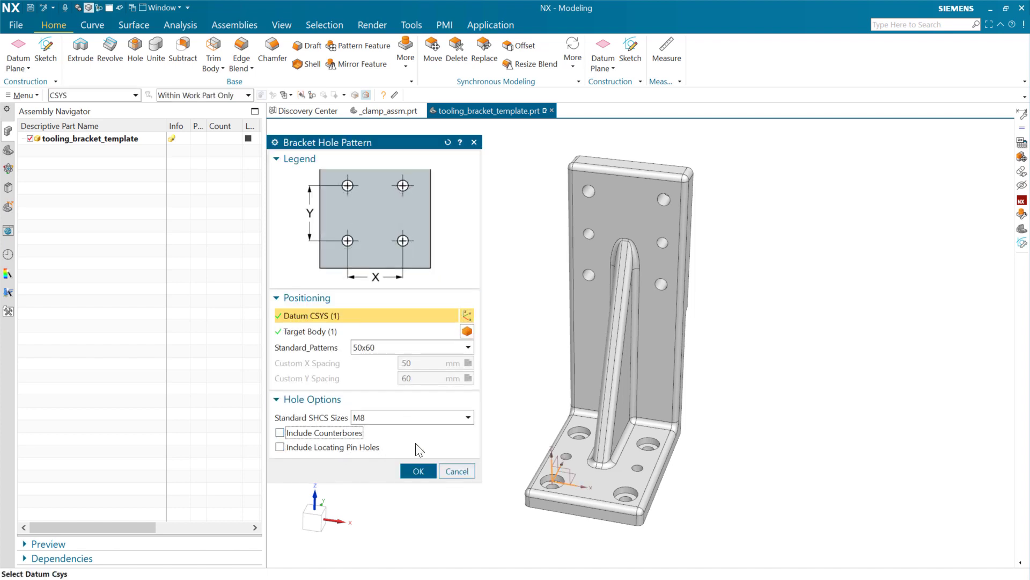
pyautogui.click(409, 419)
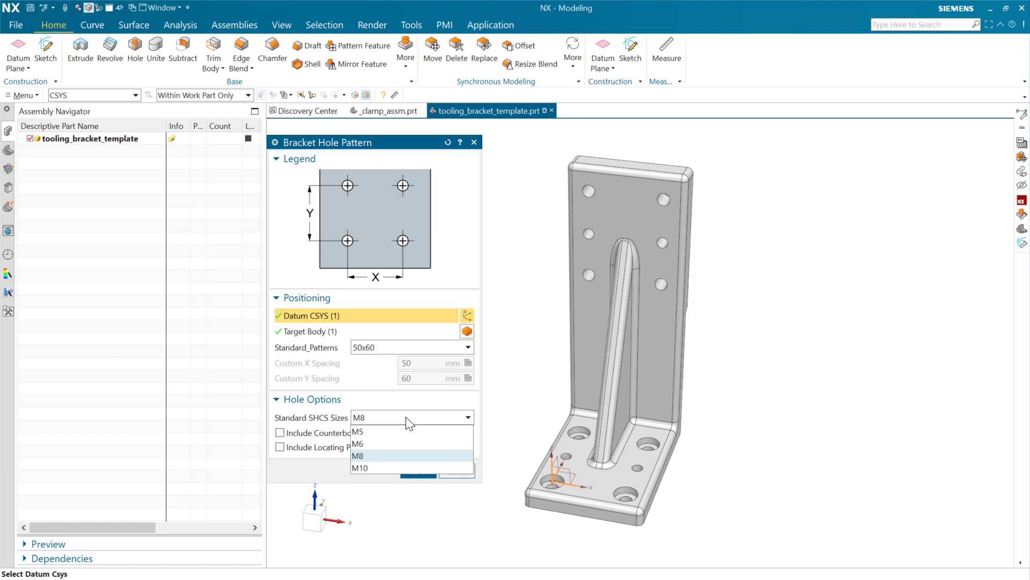
pyautogui.click(382, 432)
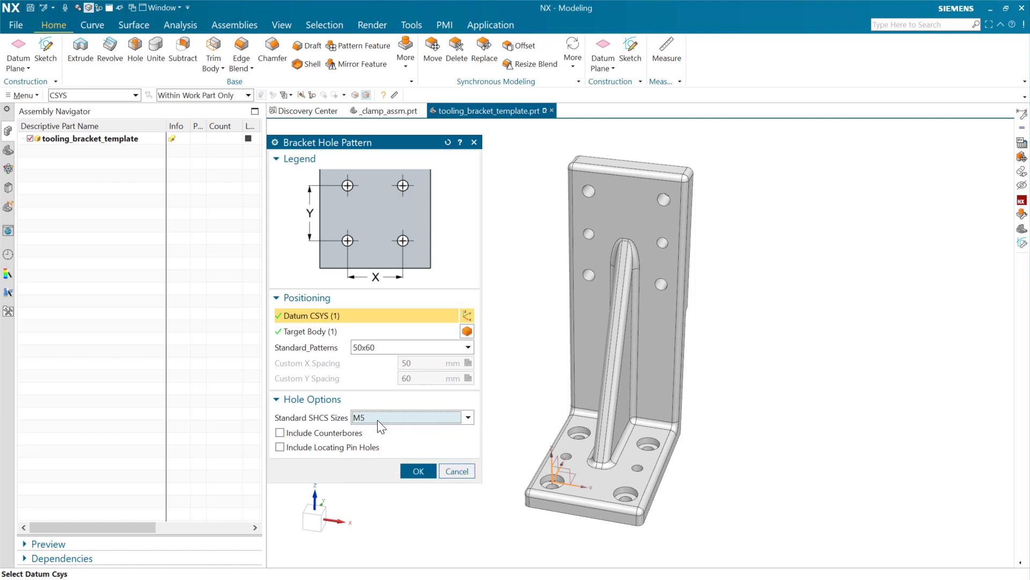
pyautogui.click(416, 471)
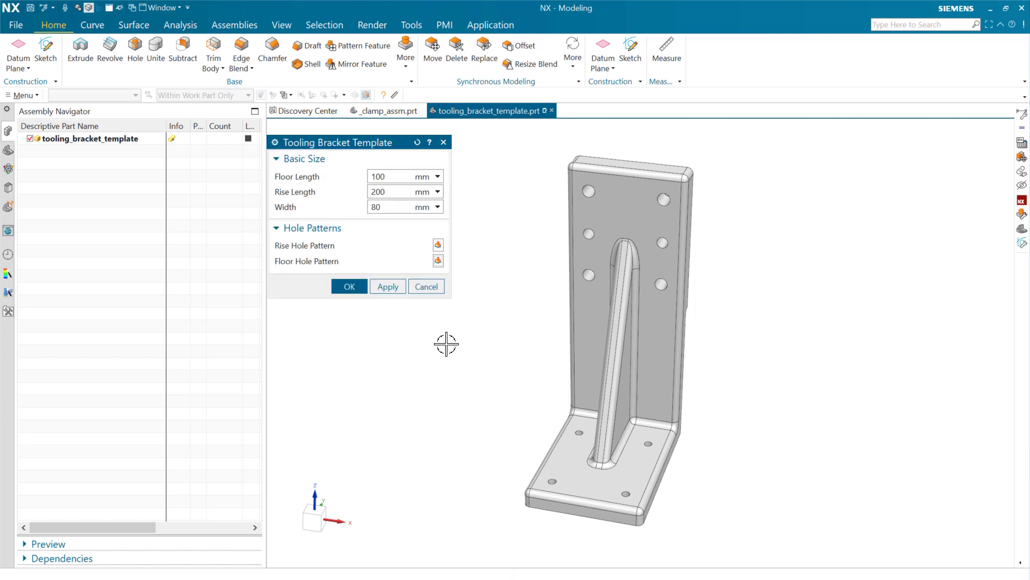